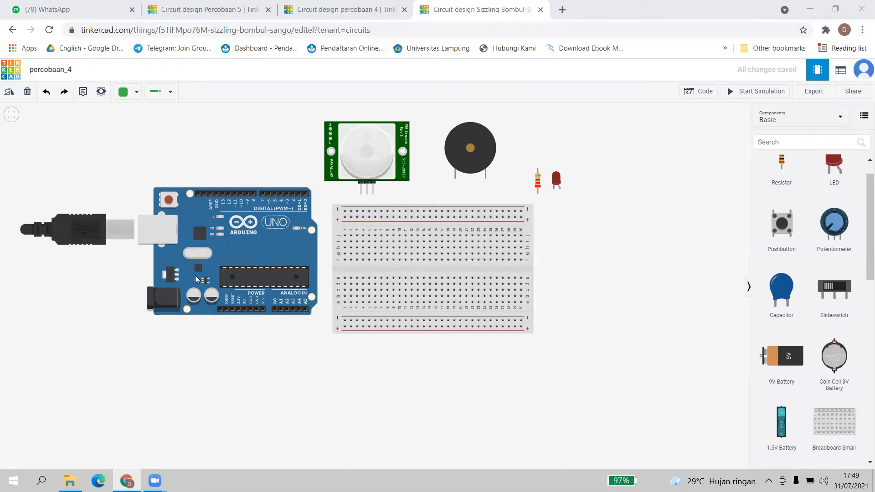
Nudge the Arduino Uno, breadboard, PIR sensor and piezo slightly, and view the properties of the resistor and the LED
drag(240, 251, 235, 252)
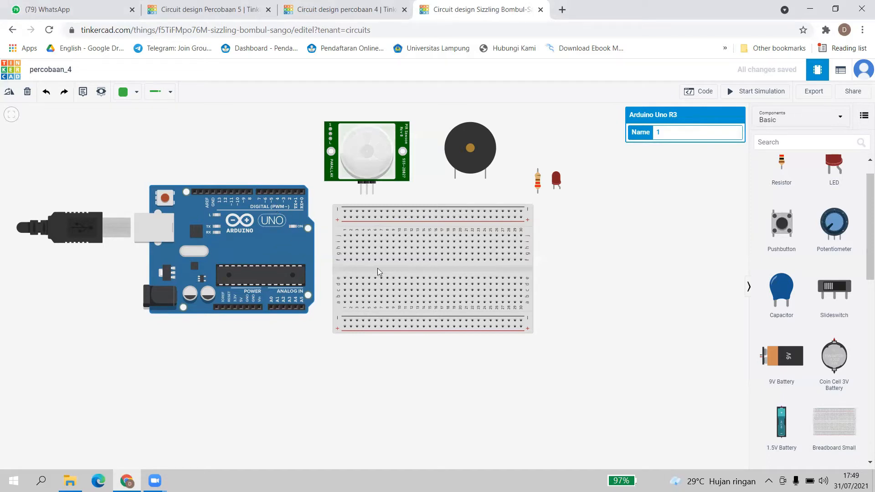
drag(377, 268, 380, 269)
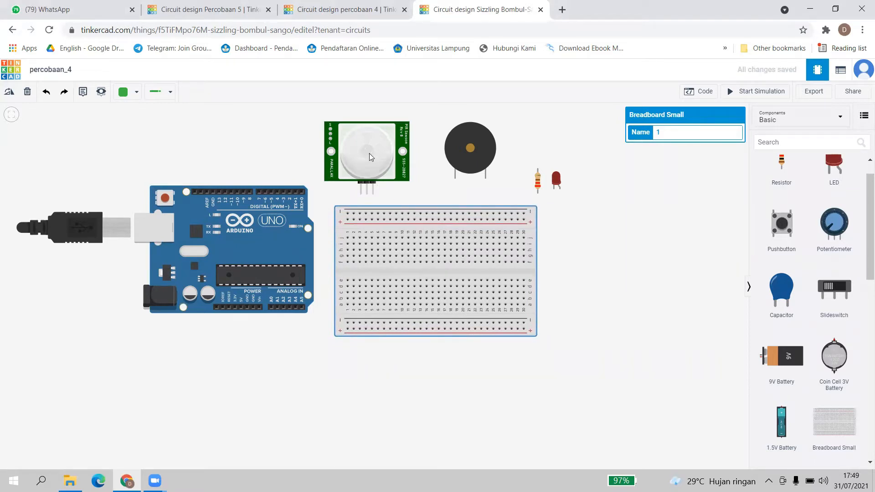
drag(367, 150, 373, 150)
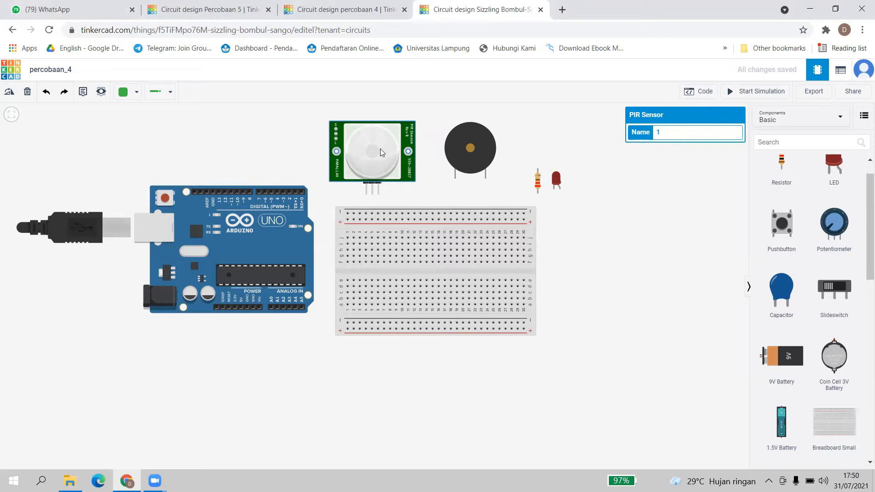
drag(464, 155, 471, 154)
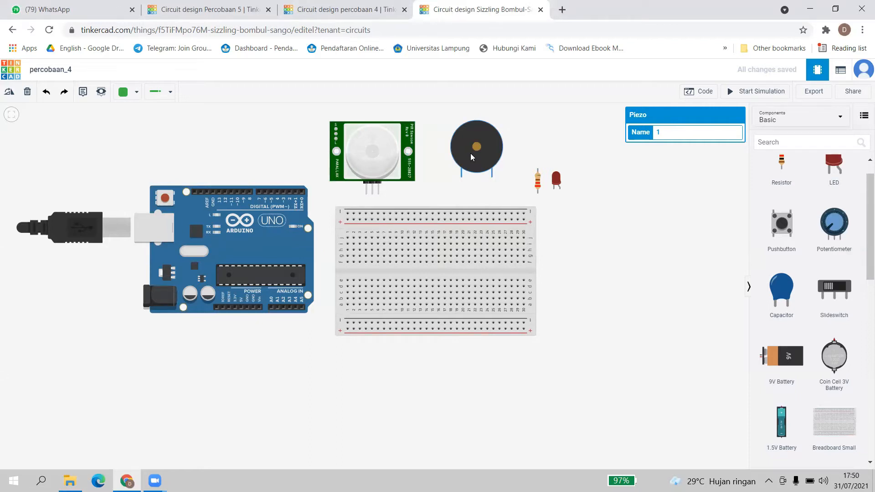
click(538, 187)
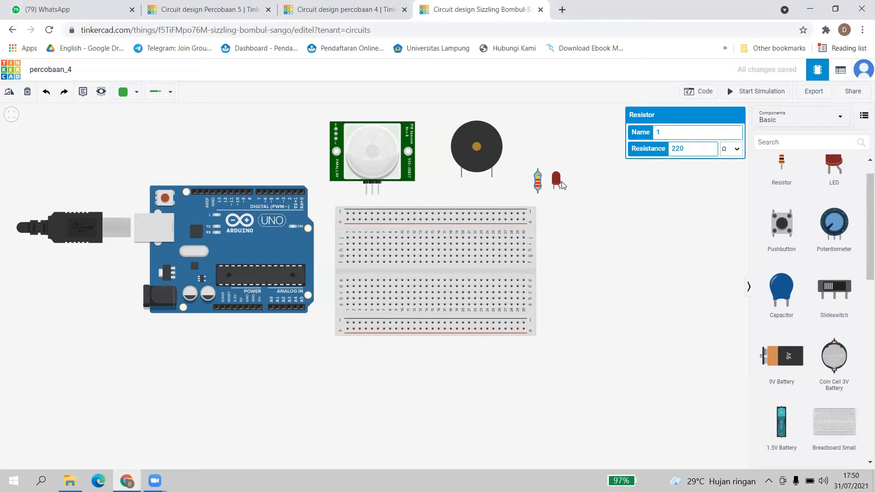
click(556, 183)
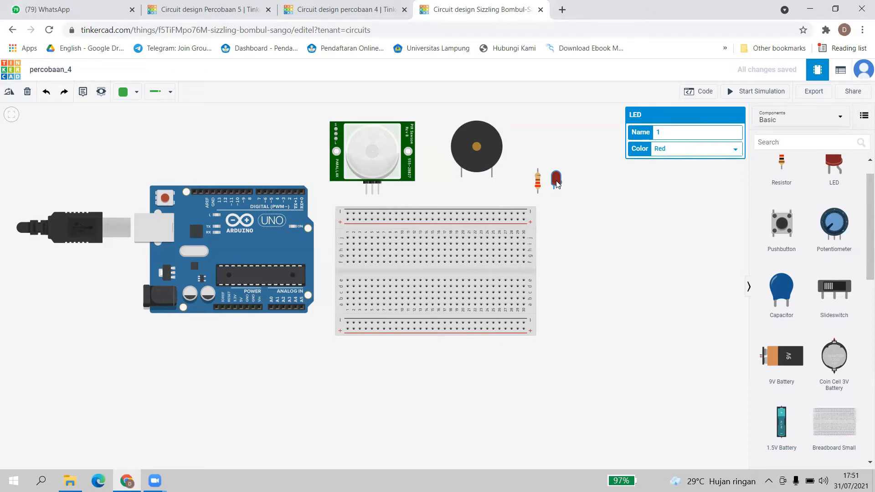
Switch to the Percobaan 5 circuit and examine the PIR sensor, the LED, and the LED's resistor and black ground wire
click(201, 143)
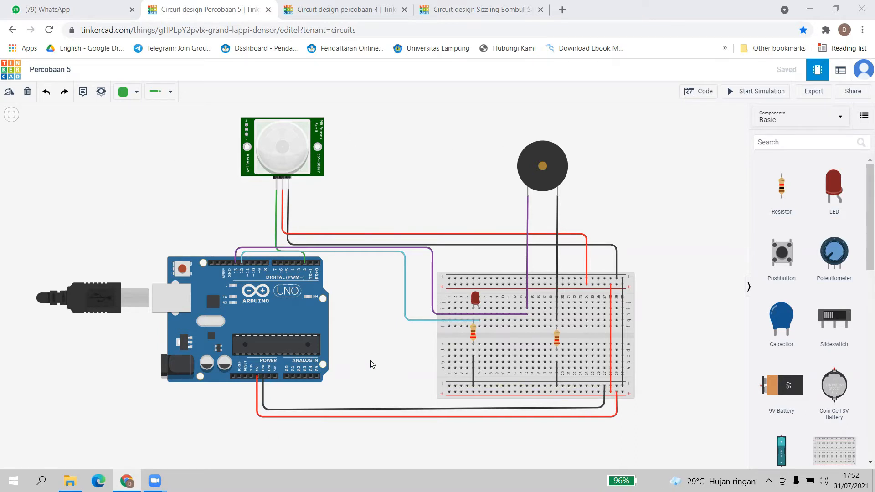
click(296, 155)
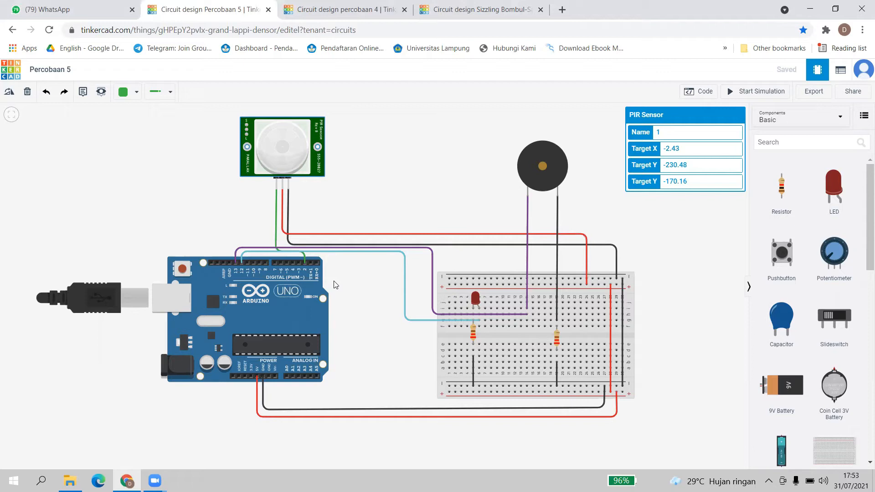
click(475, 302)
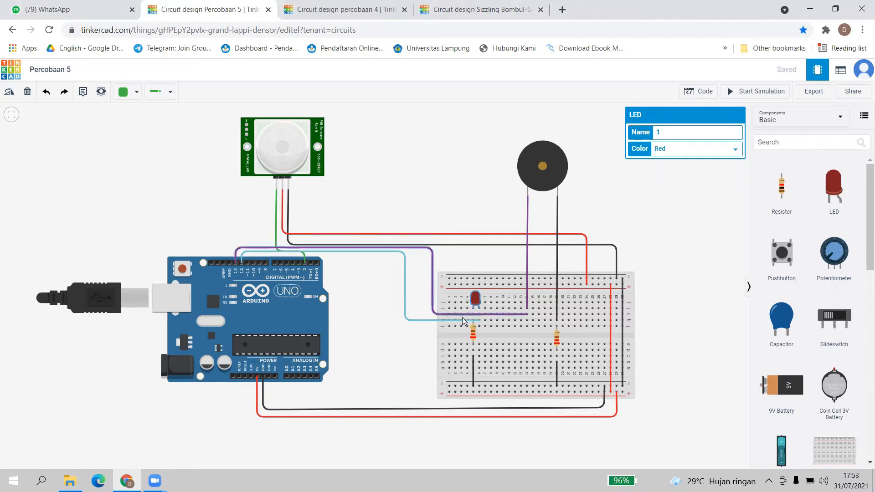
click(474, 338)
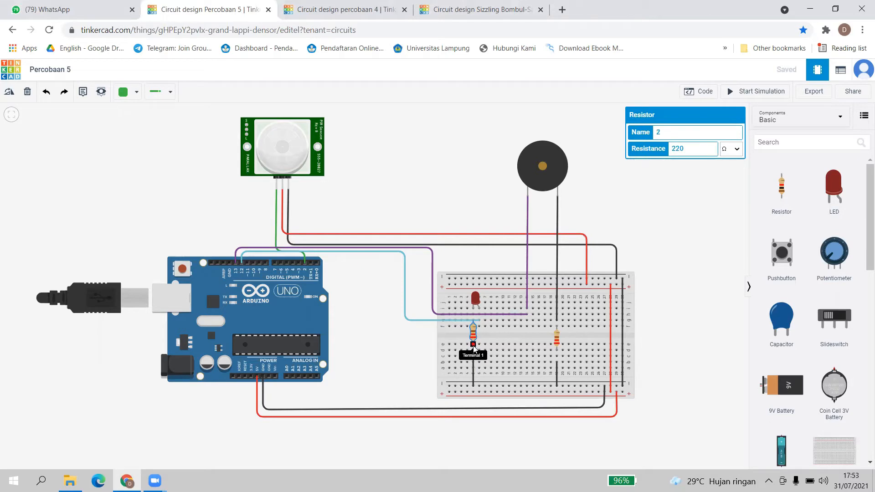
click(472, 373)
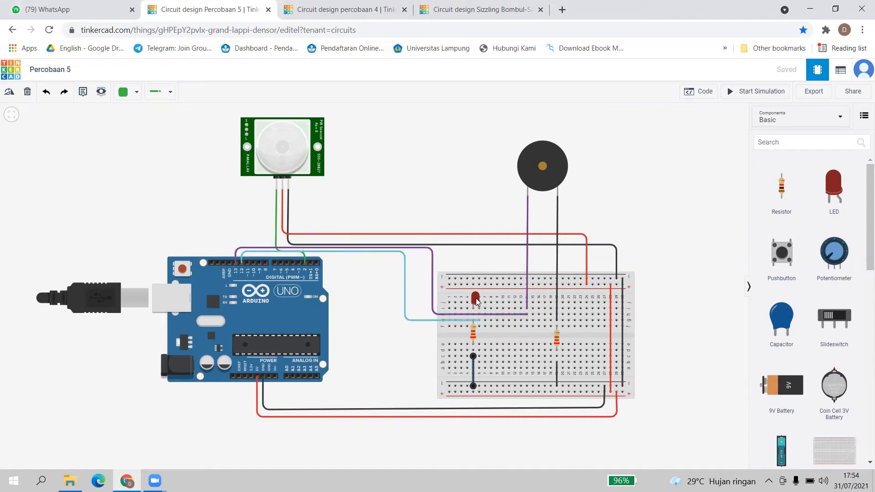
Examine the piezo with its resistor and ground wire, and review the pin declarations in the Arduino code
click(558, 161)
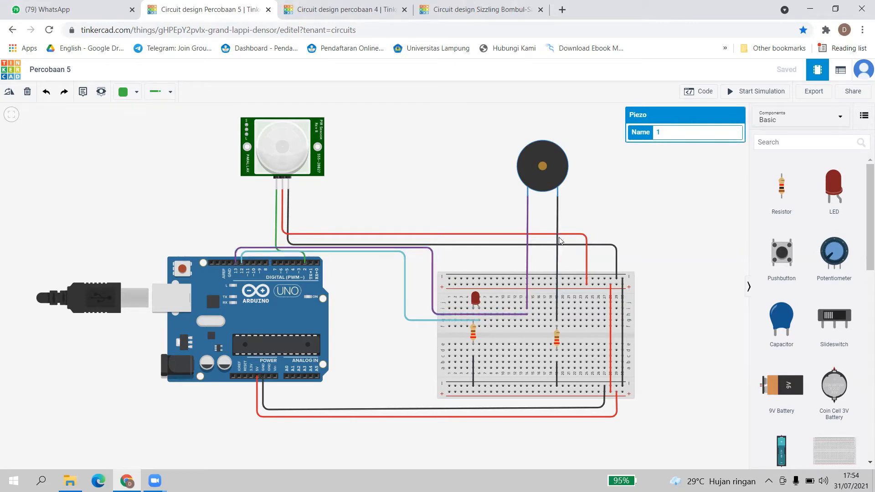
click(557, 339)
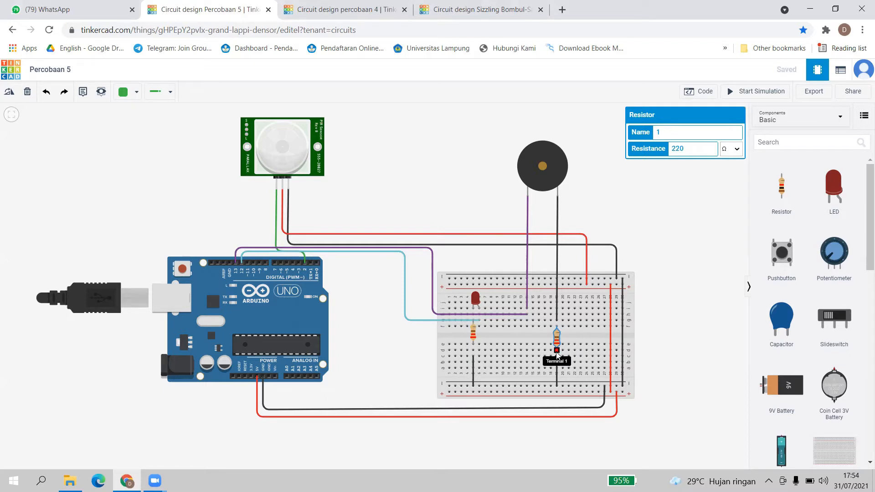
click(556, 351)
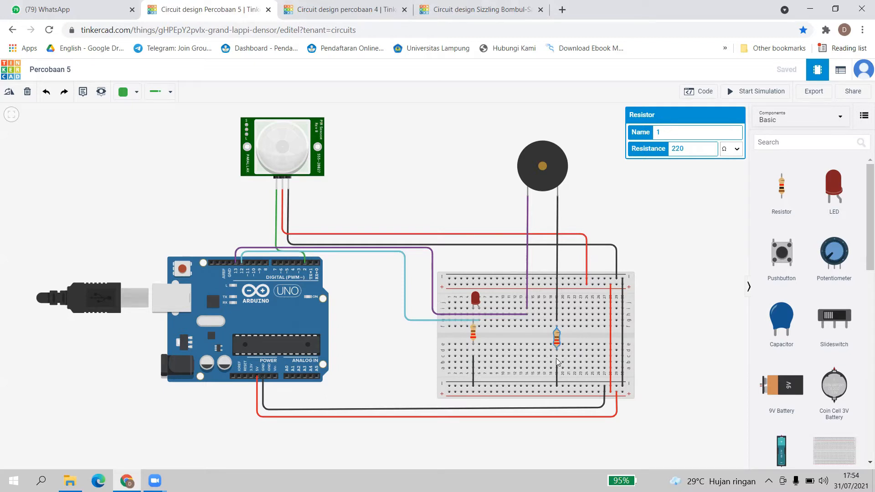
click(555, 385)
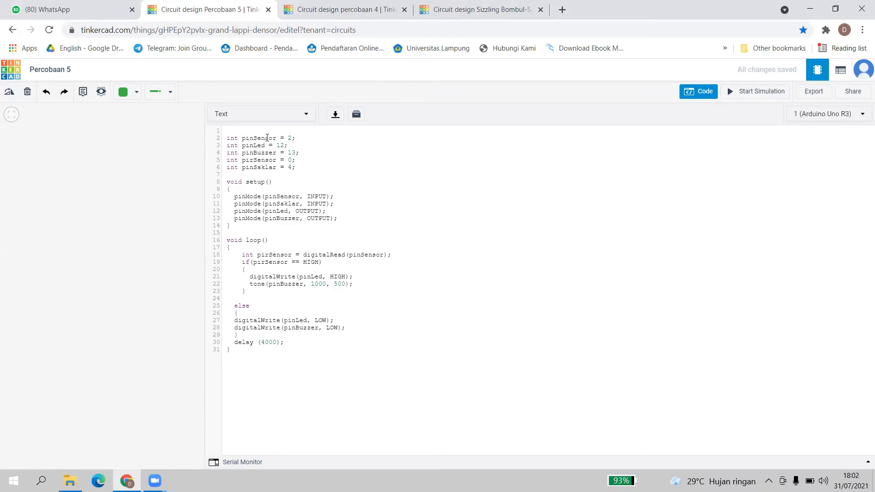
click(242, 146)
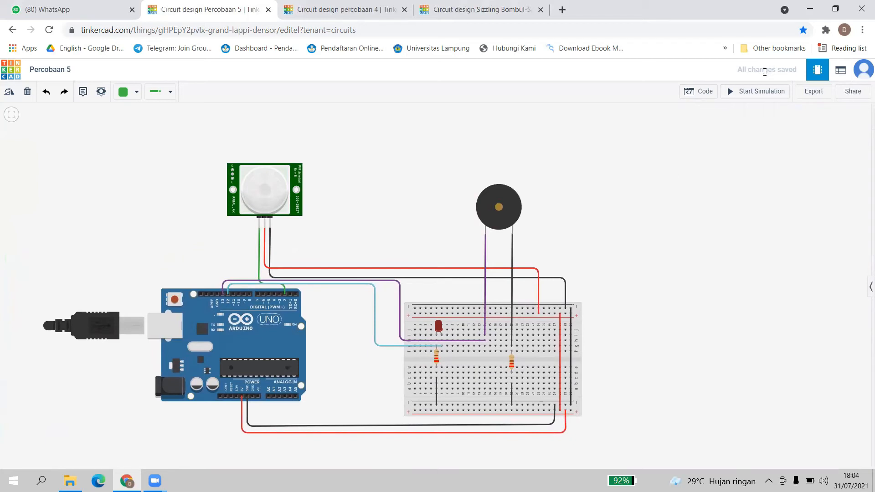
Simulate the circuit and move the PIR sensor's target back and forth inside its detection zone
click(728, 94)
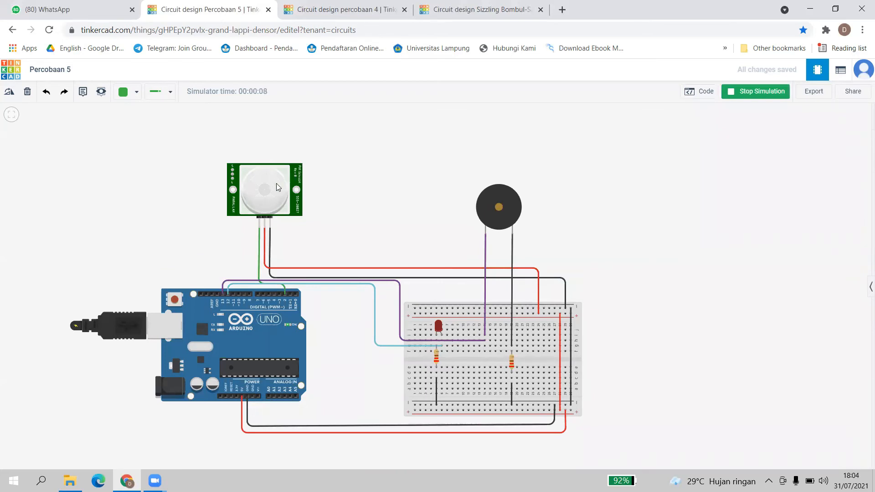
click(264, 190)
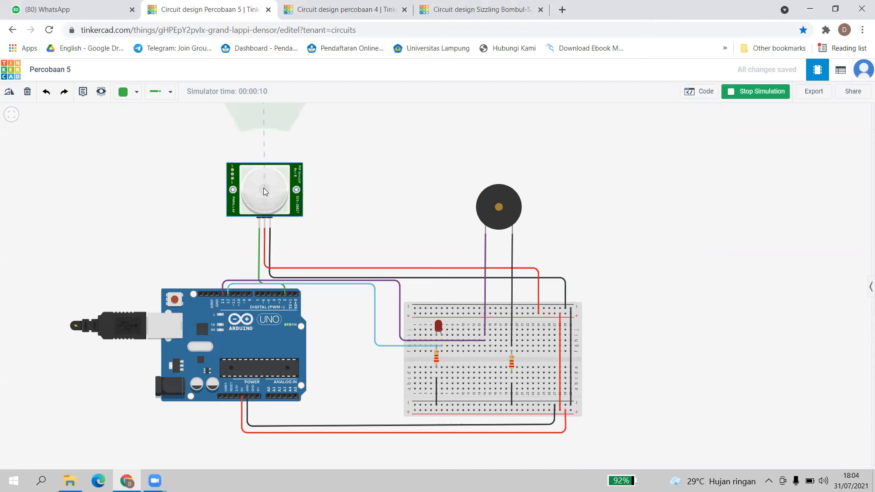
scroll(305, 196, down, 5)
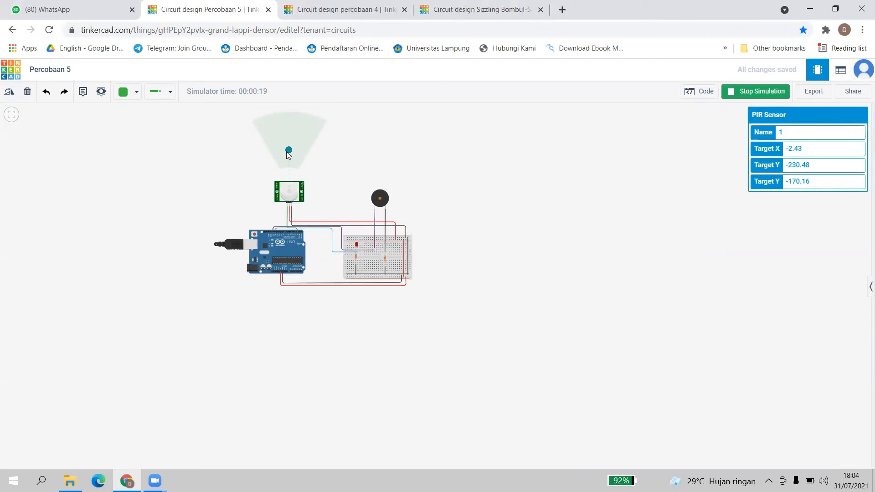
drag(286, 152, 301, 145)
drag(299, 144, 294, 144)
drag(302, 149, 288, 145)
drag(288, 142, 301, 143)
Move the PIR target out of the detection zone past the piezo, and bring it back in front of the sensor
drag(276, 139, 392, 170)
mouse_move(393, 173)
mouse_down()
mouse_move(361, 174)
mouse_move(402, 178)
mouse_move(385, 165)
mouse_up()
drag(385, 165, 331, 157)
drag(331, 159, 300, 144)
Move the target towards the far part of the PIR detection zone, and stop the simulation
drag(293, 143, 283, 118)
drag(277, 128, 277, 126)
drag(279, 128, 275, 125)
click(773, 92)
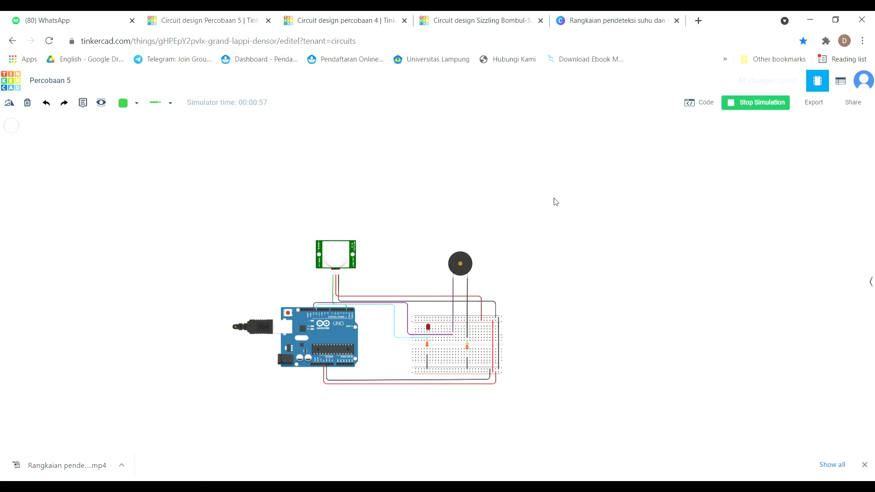
With the simulation running, test the PIR sensor by moving its target within, out of and back into the detection zone
click(336, 252)
drag(342, 187, 342, 189)
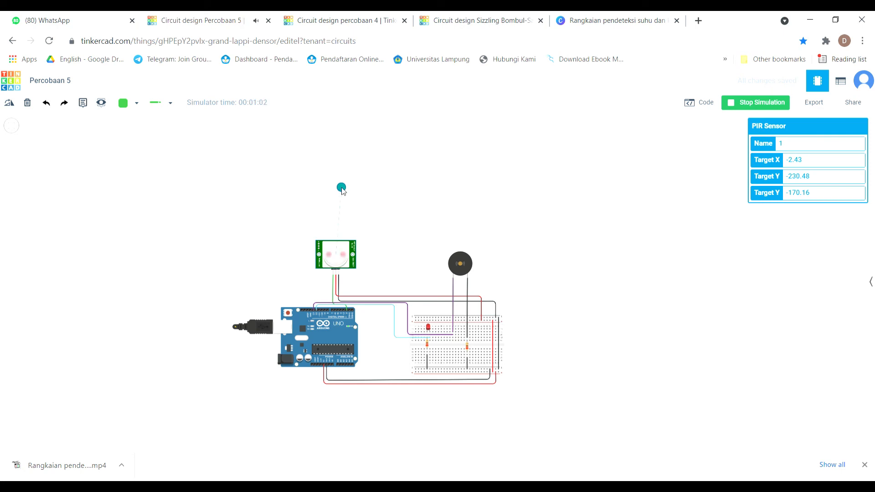
drag(343, 191, 470, 216)
drag(470, 216, 341, 178)
drag(340, 175, 334, 200)
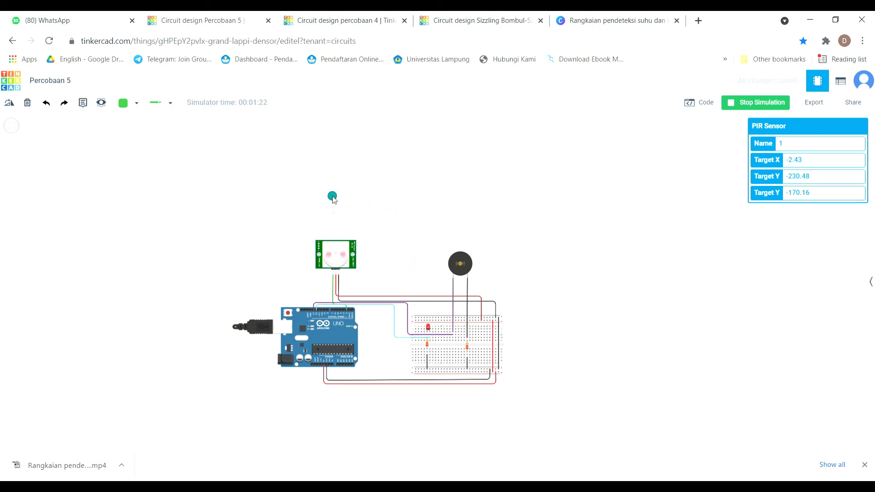